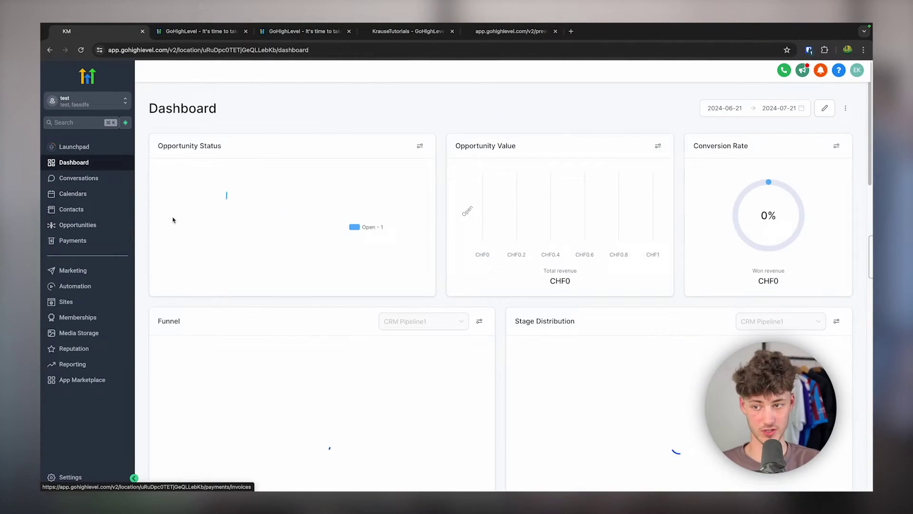
Look through Conversations, Calendars, Contacts and the Opportunities board, then the Automation workflow list.
click(92, 178)
click(95, 194)
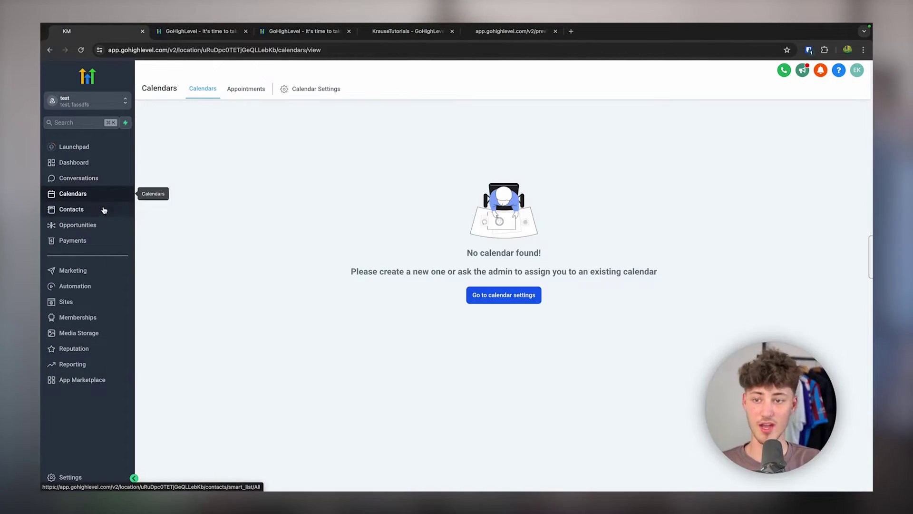
click(104, 210)
click(101, 225)
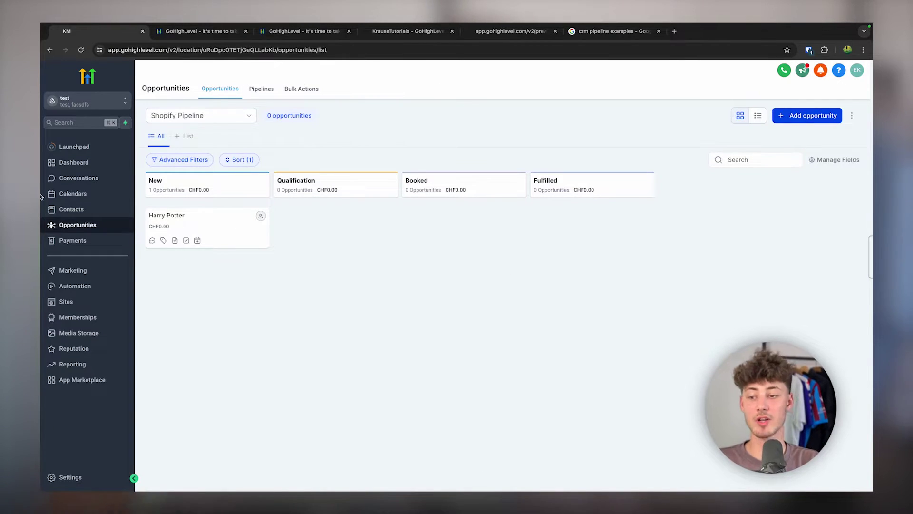
click(75, 286)
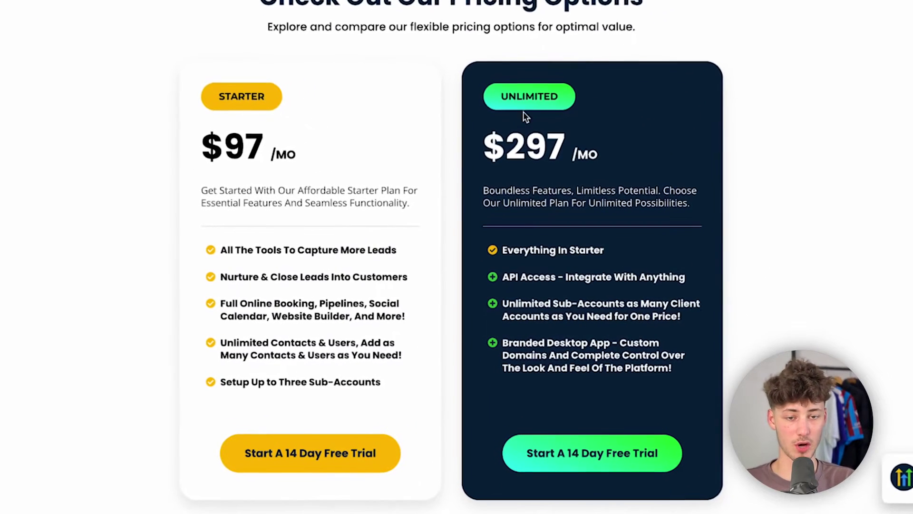
double_click(529, 97)
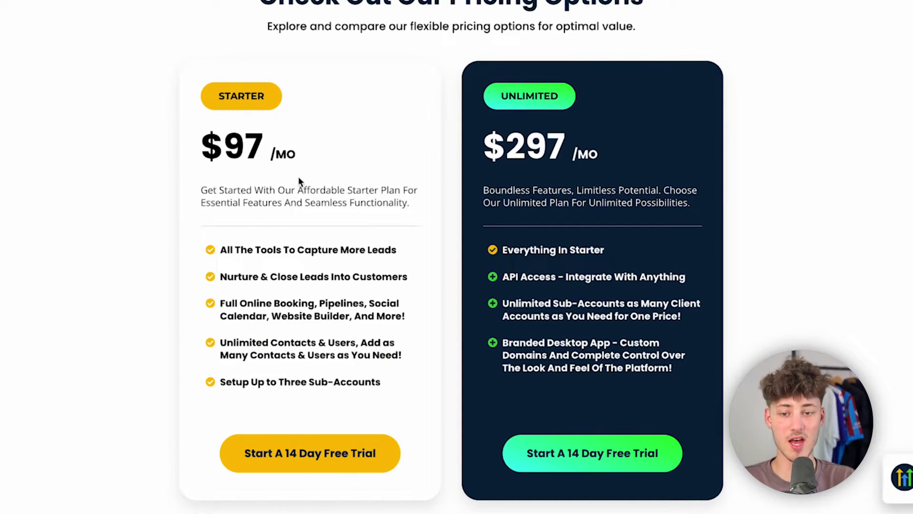
scroll(305, 171, down, 1)
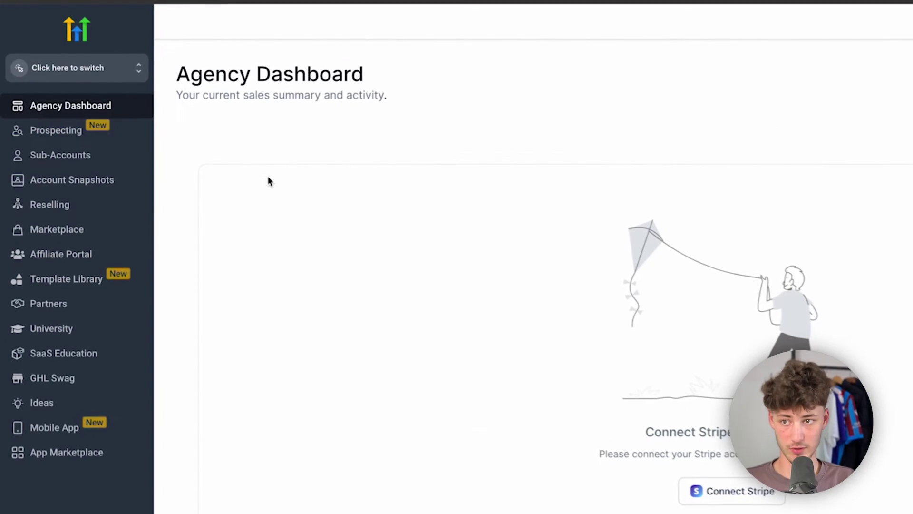
Switch from the agency view into the 'test' sub-account.
click(125, 72)
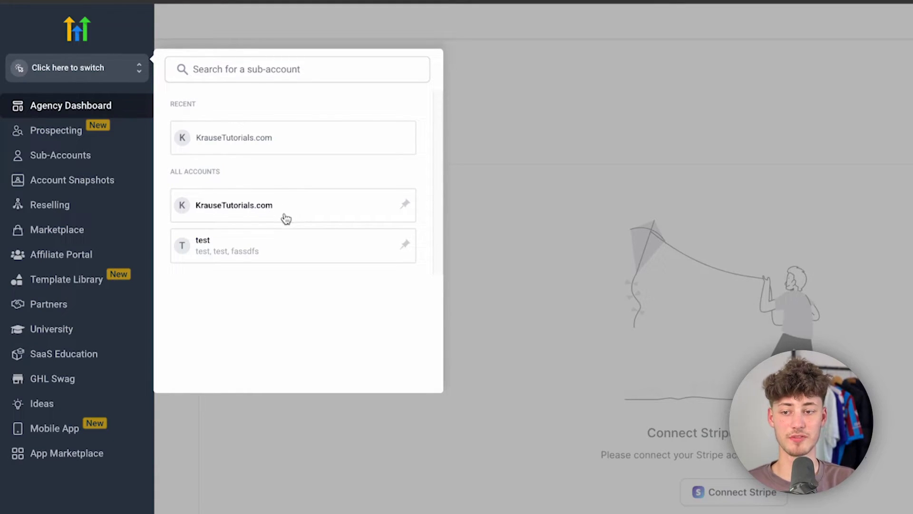
click(279, 244)
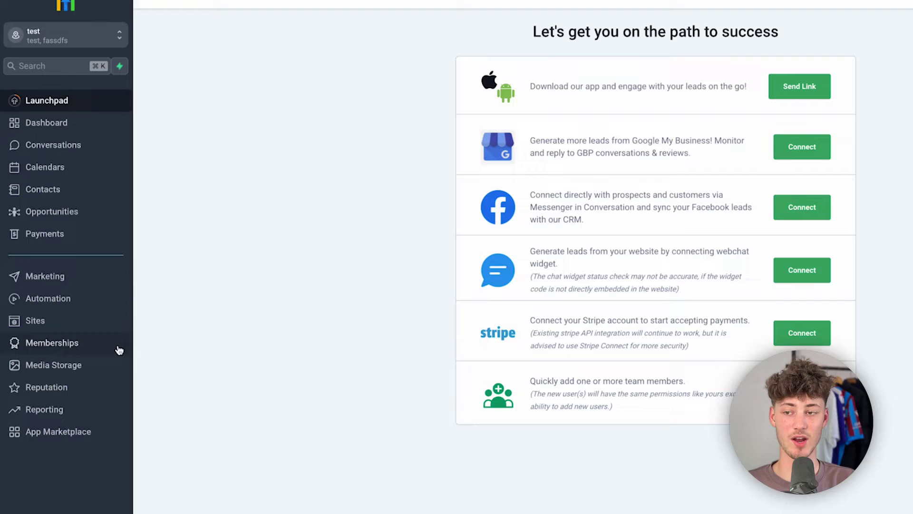
Visit the sub-account's Dashboard, Conversations, Calendars, Contacts and Opportunities pages, ending on Contacts.
click(86, 126)
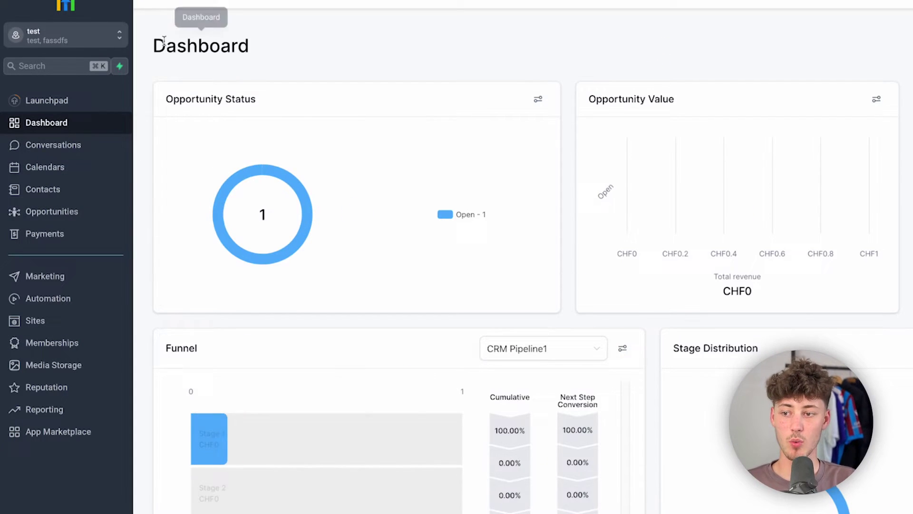
click(79, 145)
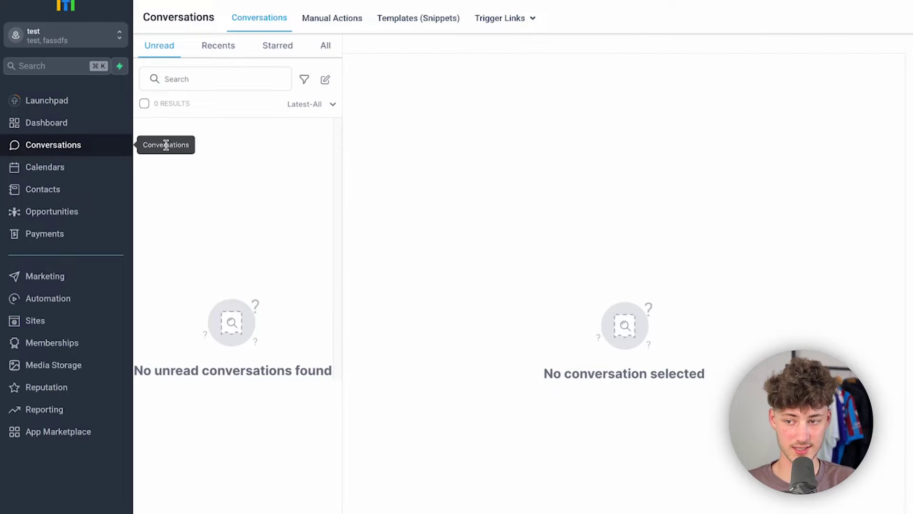
click(95, 166)
click(87, 191)
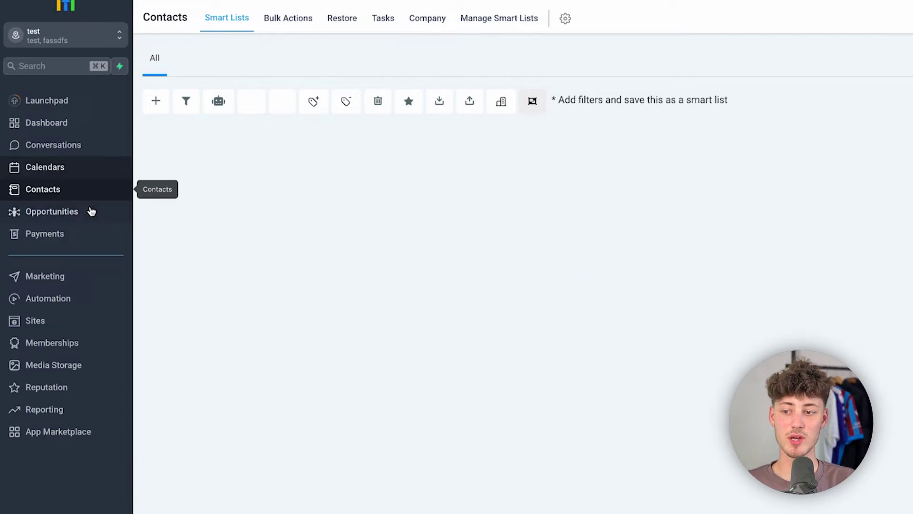
click(104, 215)
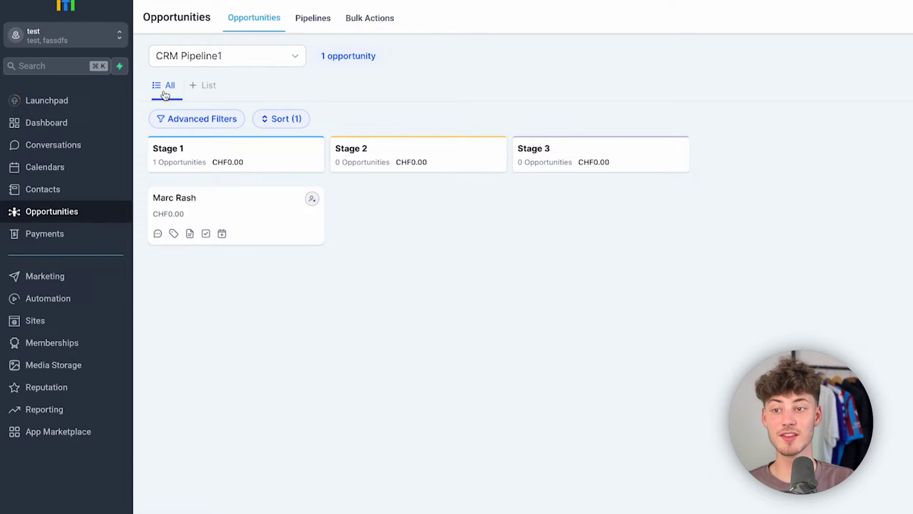
click(89, 189)
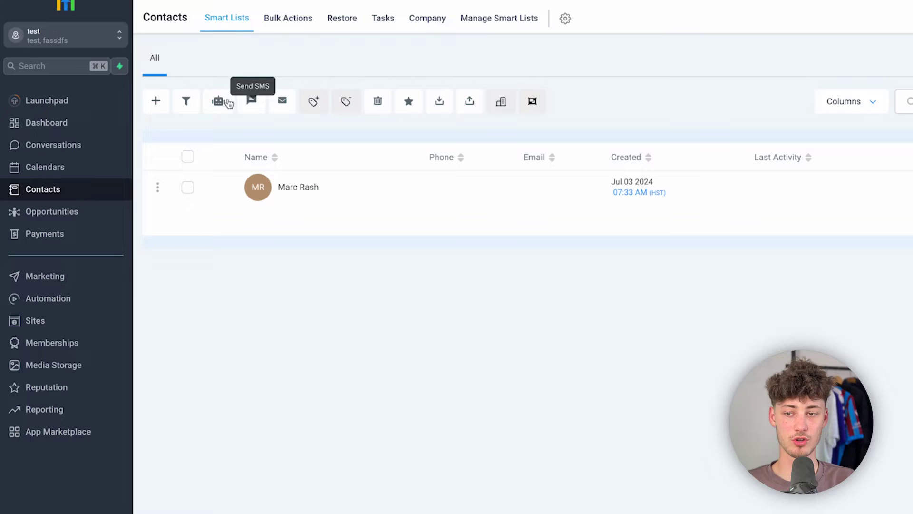
Create a new contact with the contact's first name, last name and e-mail, and save it.
click(156, 100)
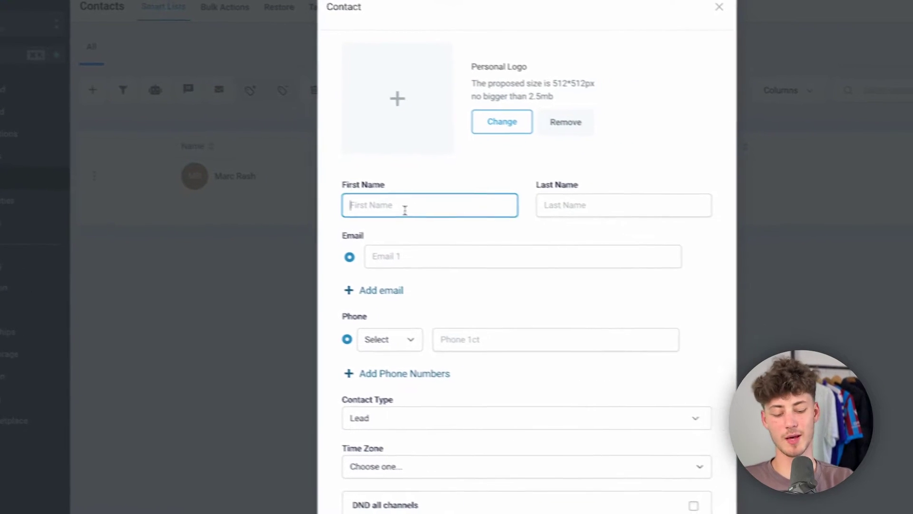
text(Harry)
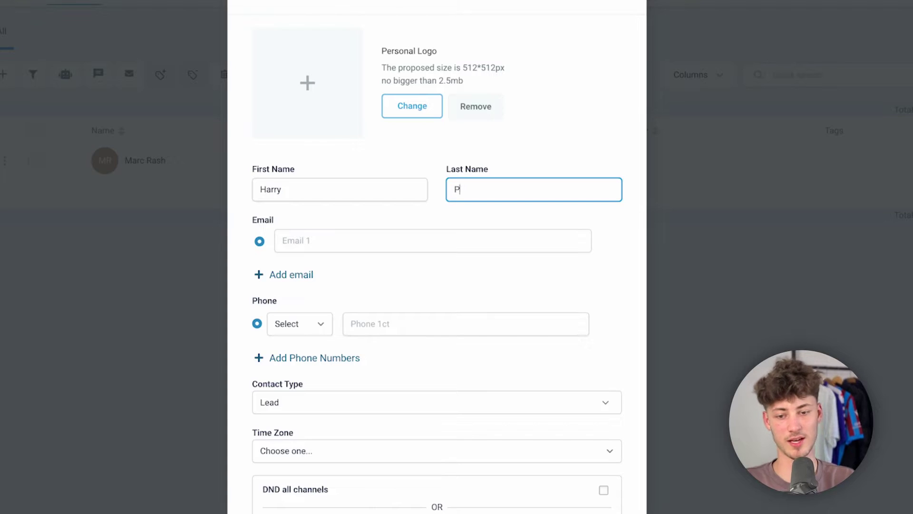
scroll(437, 261, down, 1)
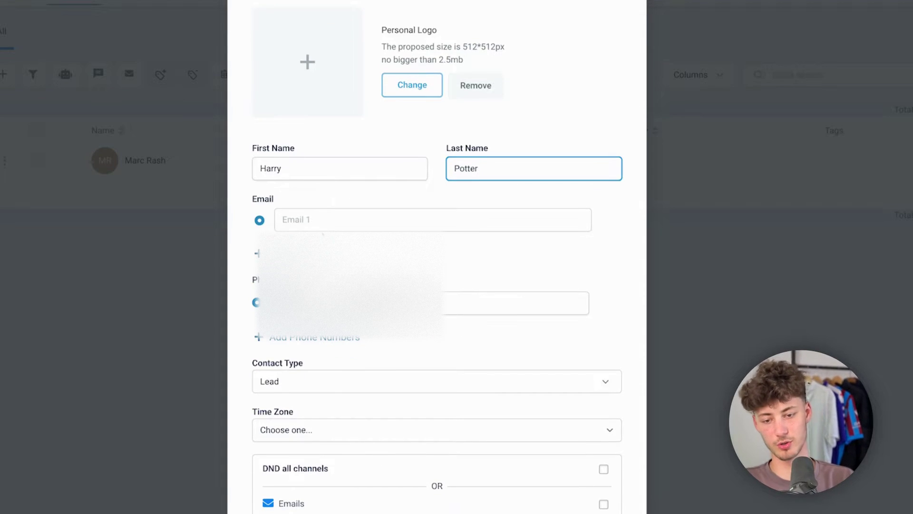
click(334, 215)
text(harrypotter@hogwarts.com)
click(260, 278)
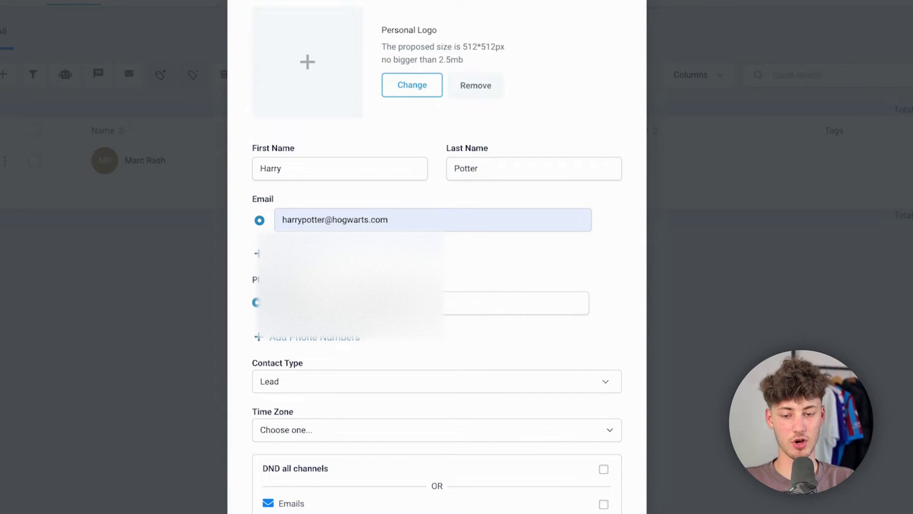
scroll(259, 278, down, 3)
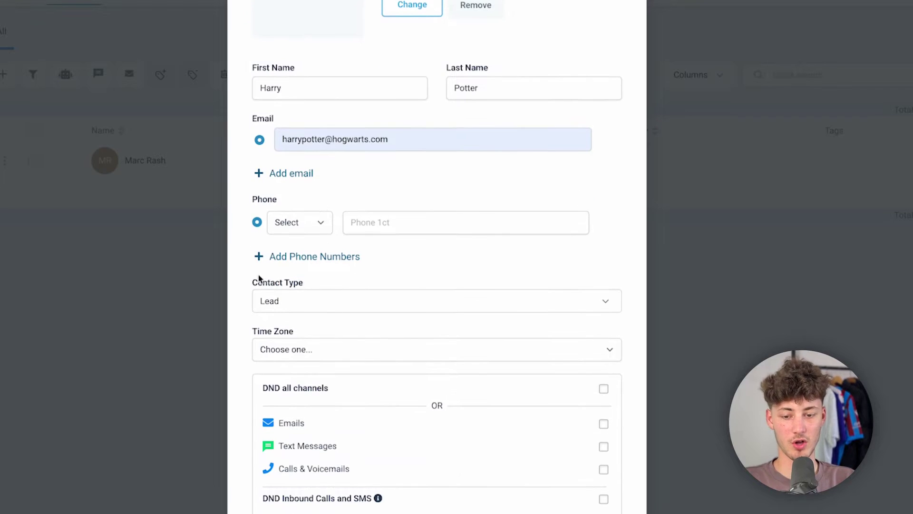
click(354, 288)
scroll(300, 279, down, 1)
click(597, 508)
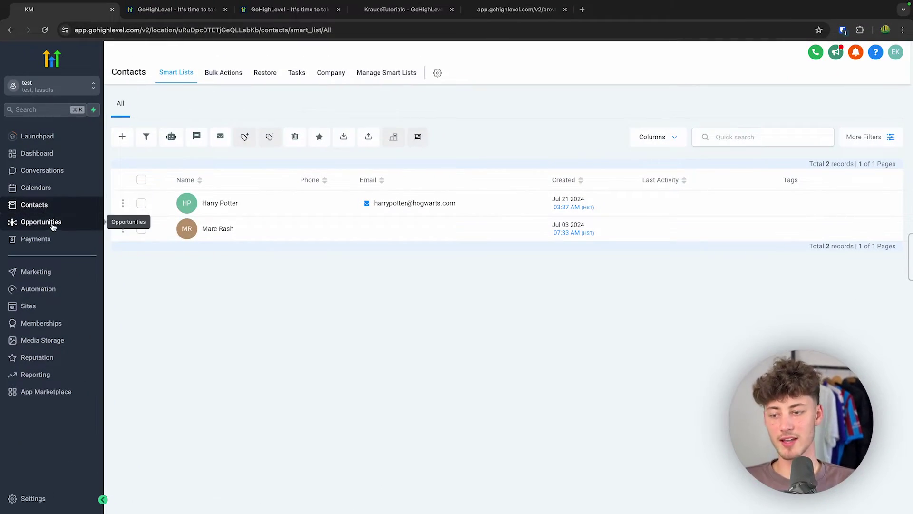
Start a new pipeline in the Pipelines list and name it 'Shopify Pipeline'.
click(54, 223)
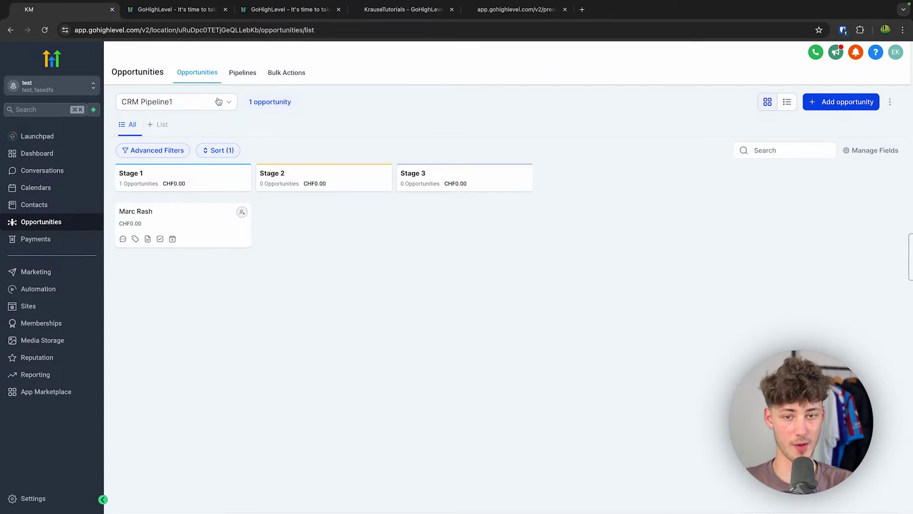
click(242, 73)
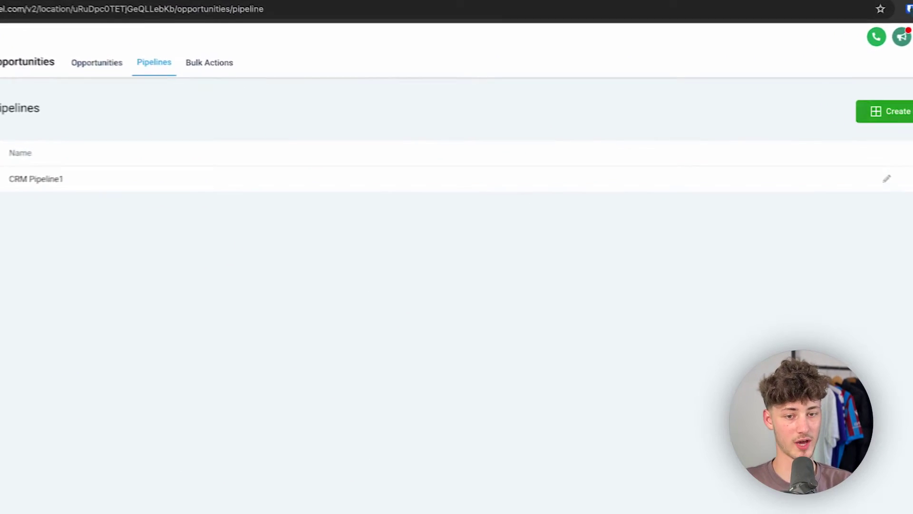
click(885, 111)
click(356, 123)
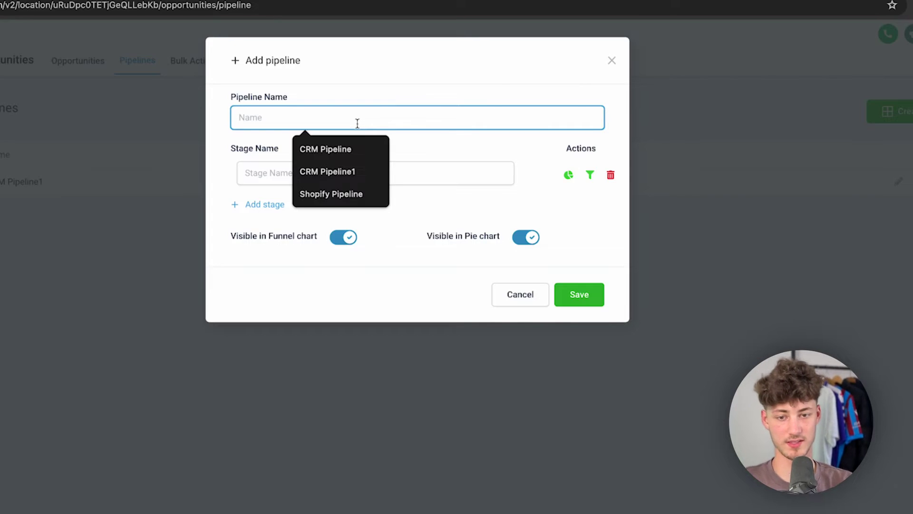
text(Sh)
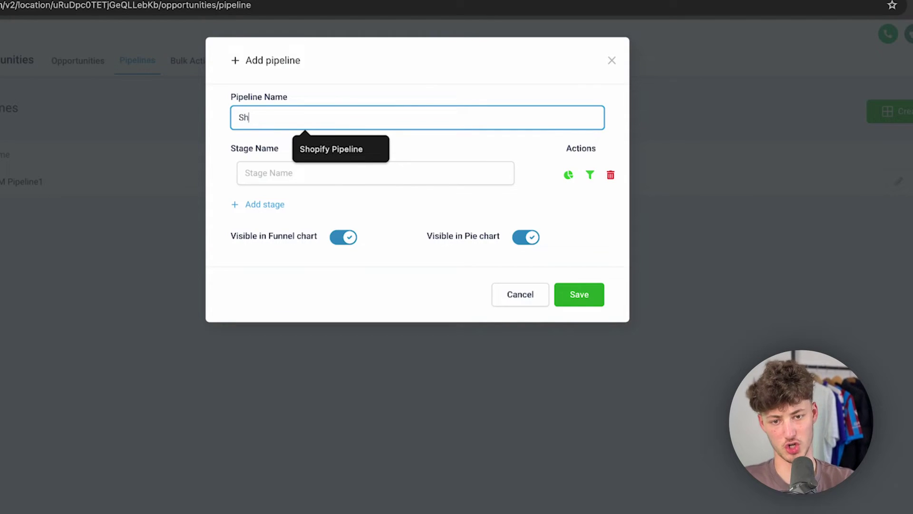
click(368, 158)
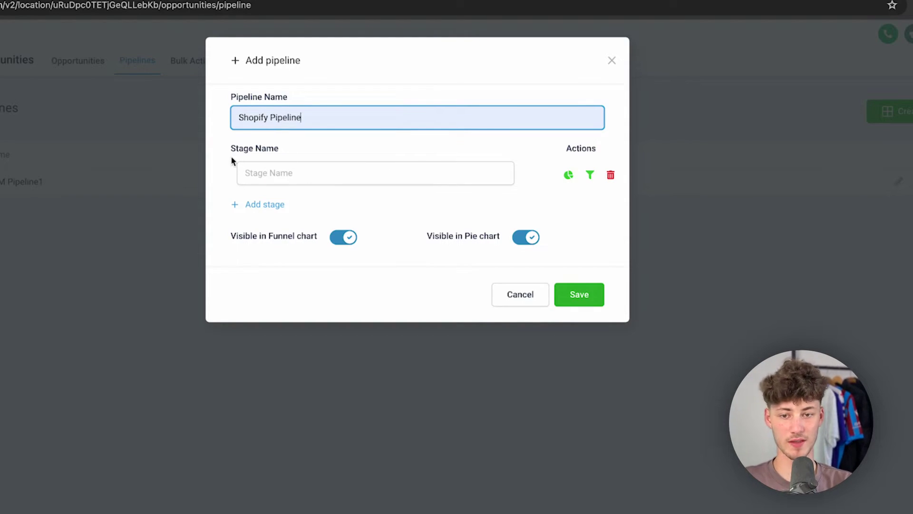
drag(233, 160, 299, 157)
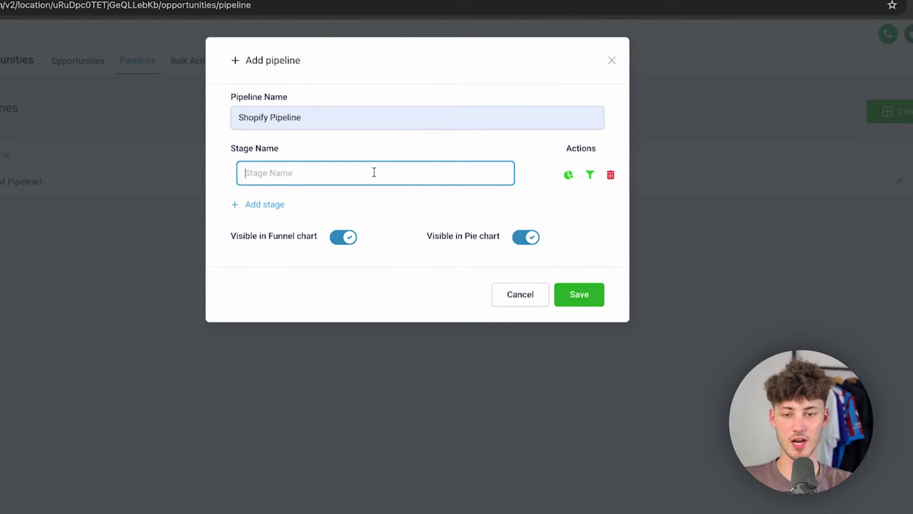
Add Qualification, Booked and Fulfilled stages after New and save the pipeline.
click(276, 204)
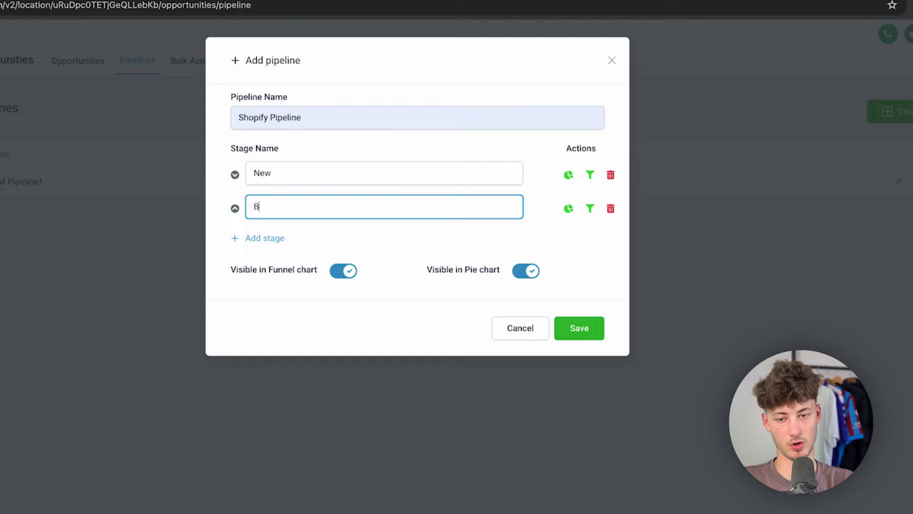
click(278, 238)
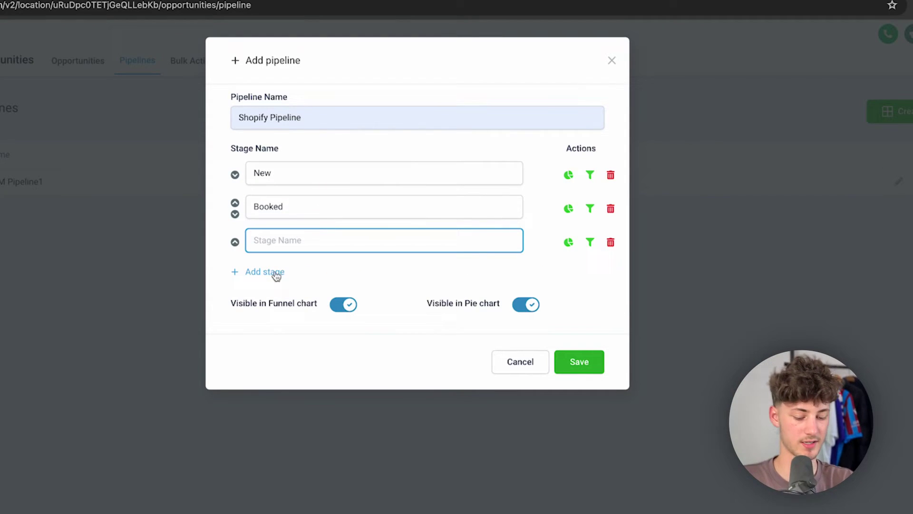
text(Qualification)
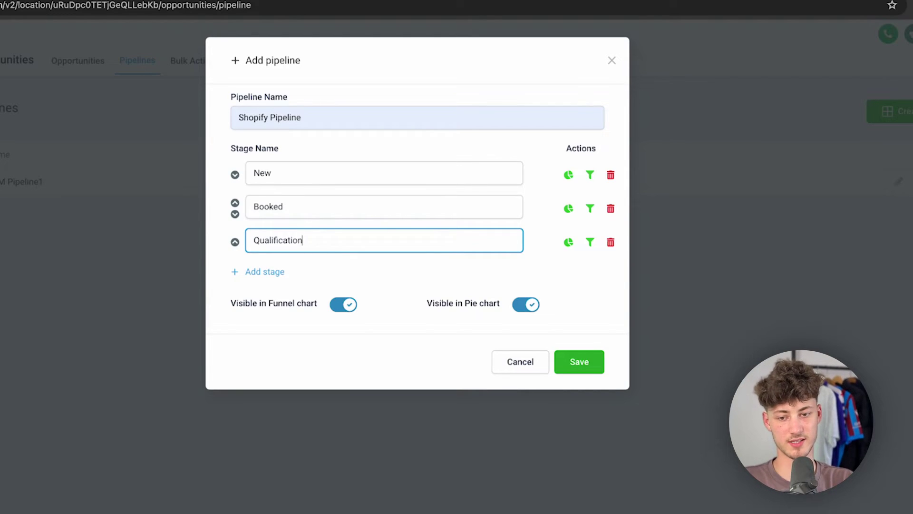
click(235, 241)
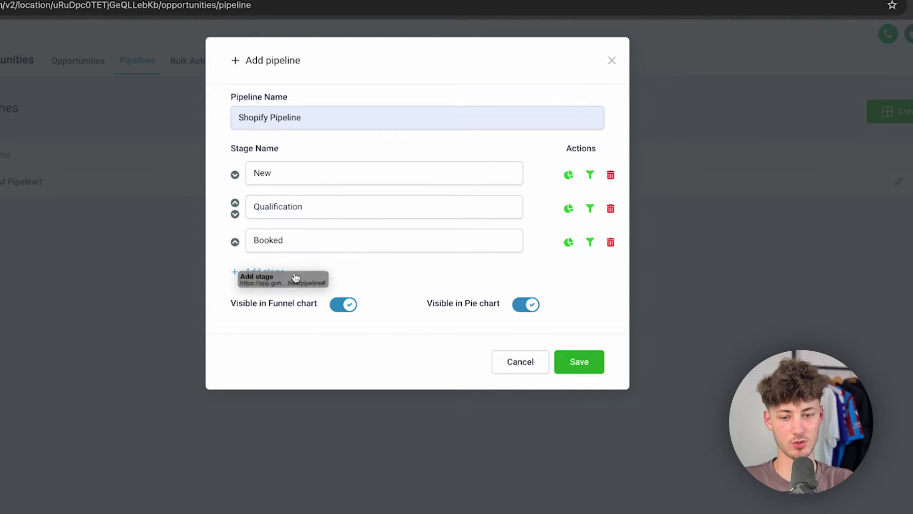
click(261, 271)
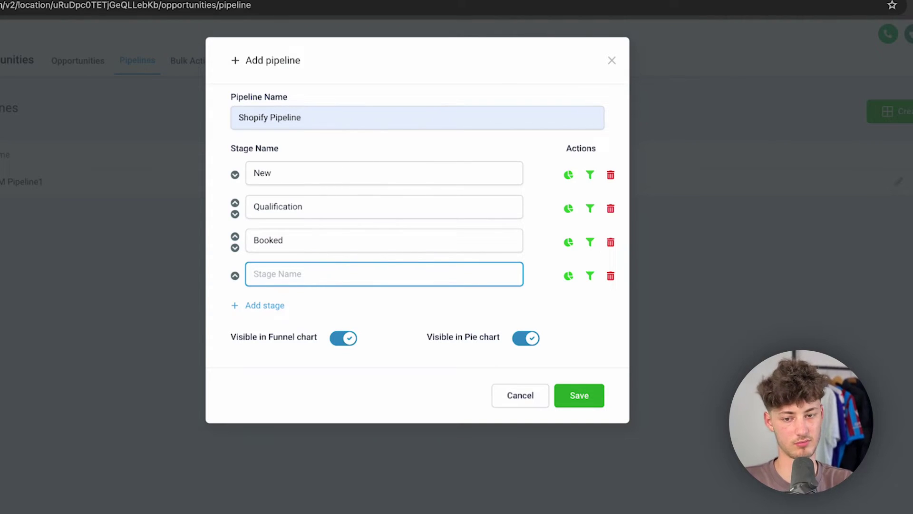
text(Fulfille)
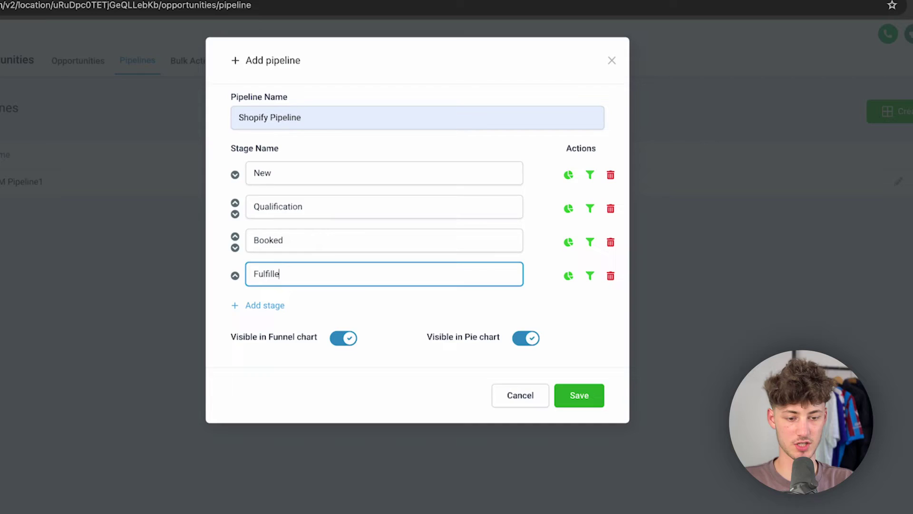
text(d)
click(579, 395)
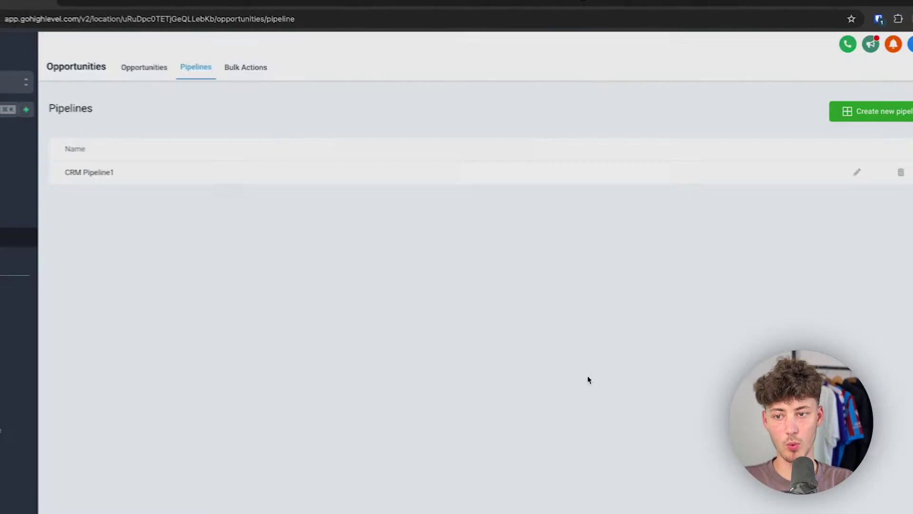
Show the Shopify Pipeline board, toggling table view and back, and check the extra actions menu.
click(144, 67)
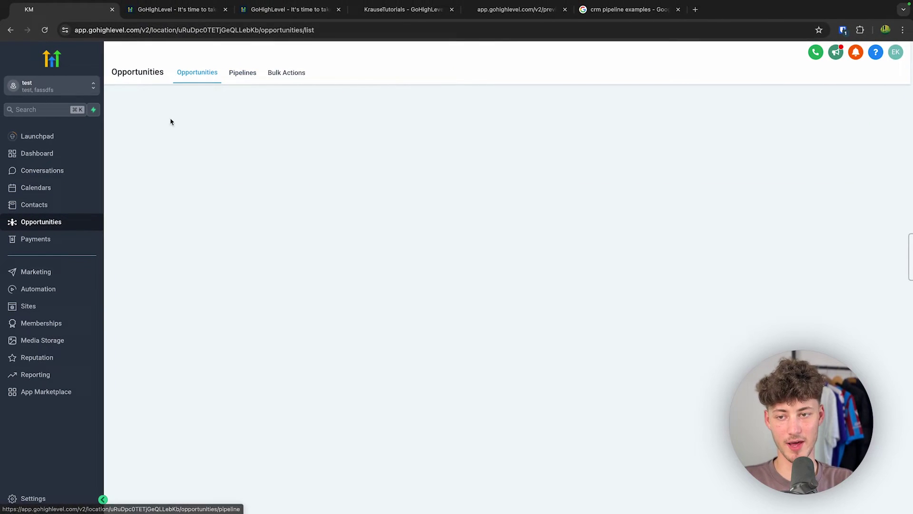
click(164, 105)
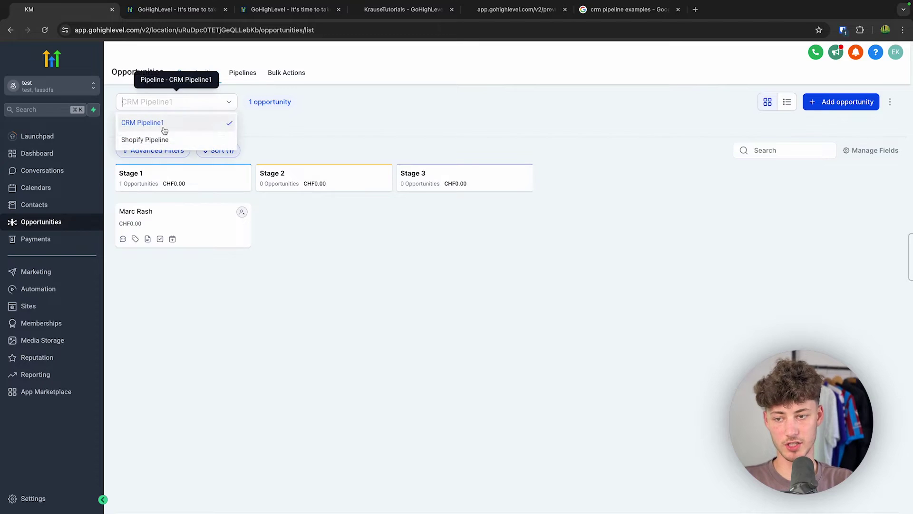
click(162, 140)
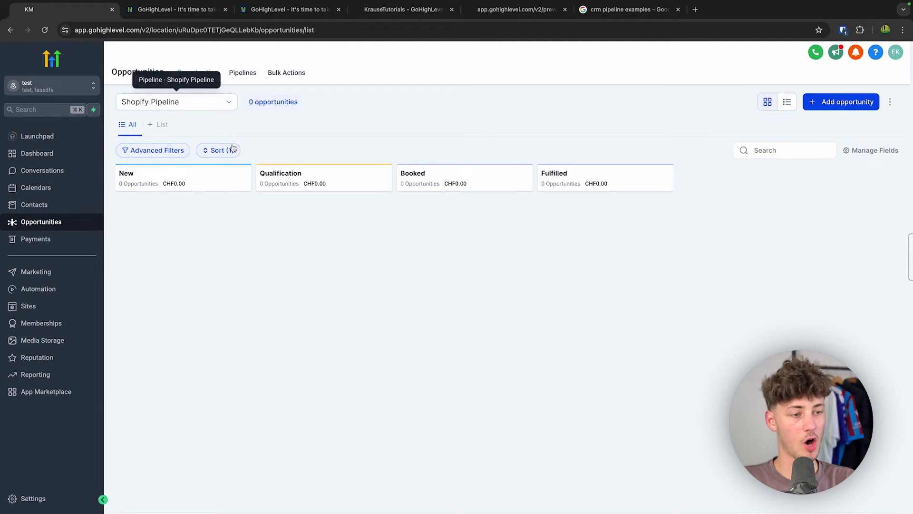
click(787, 103)
click(778, 106)
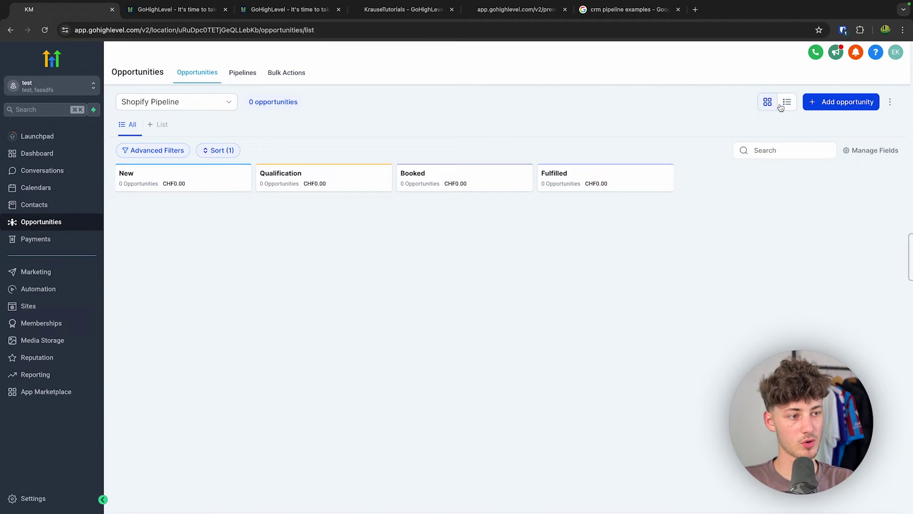
click(888, 104)
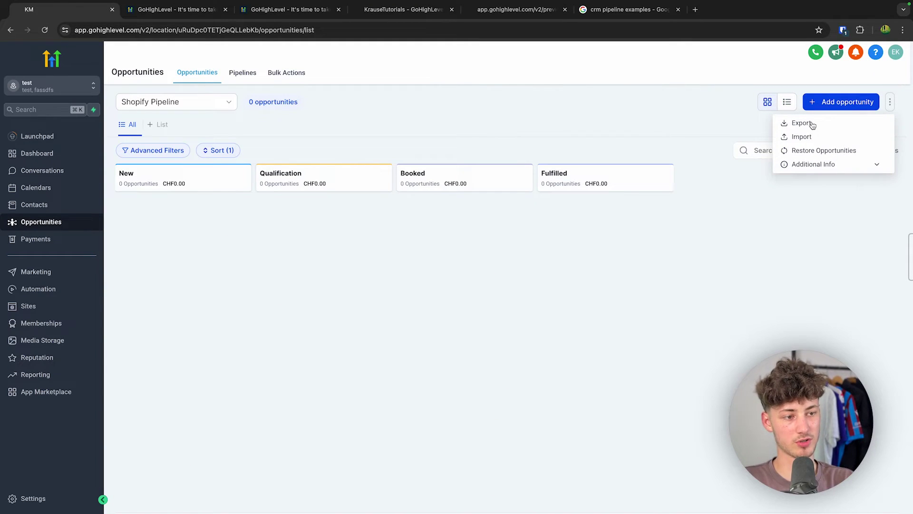
click(675, 129)
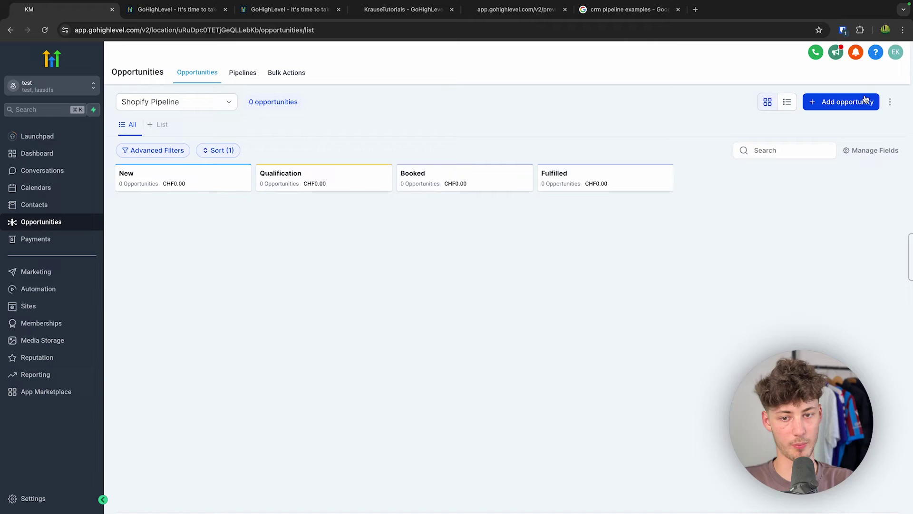
Start a new opportunity and pick the existing contact as Primary Contact.
click(841, 102)
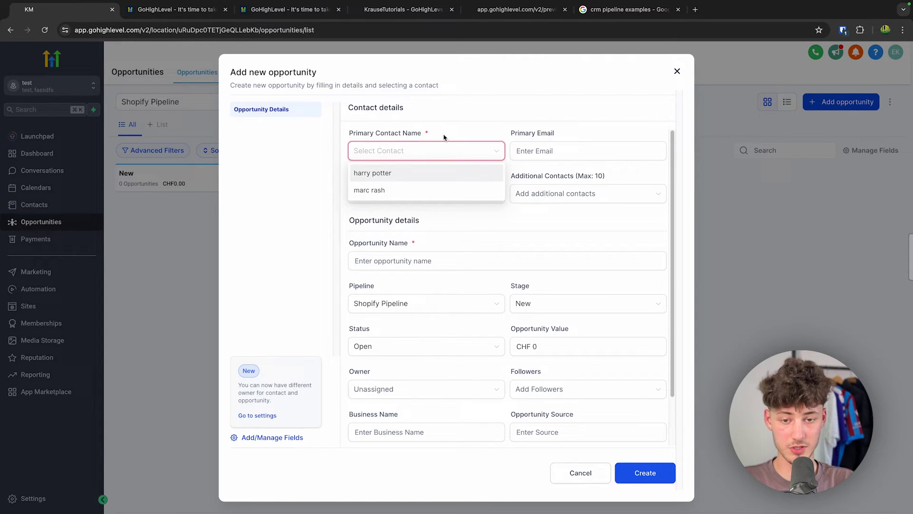
click(434, 174)
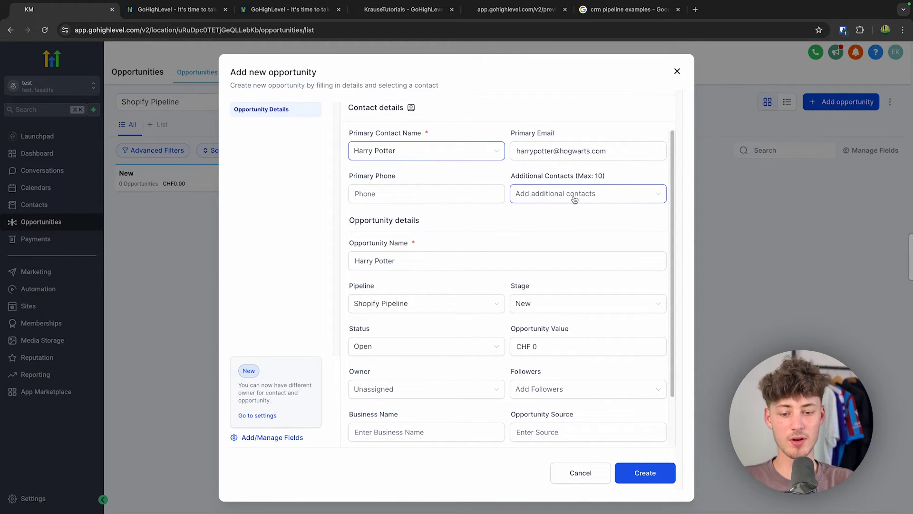
scroll(574, 197, down, 1)
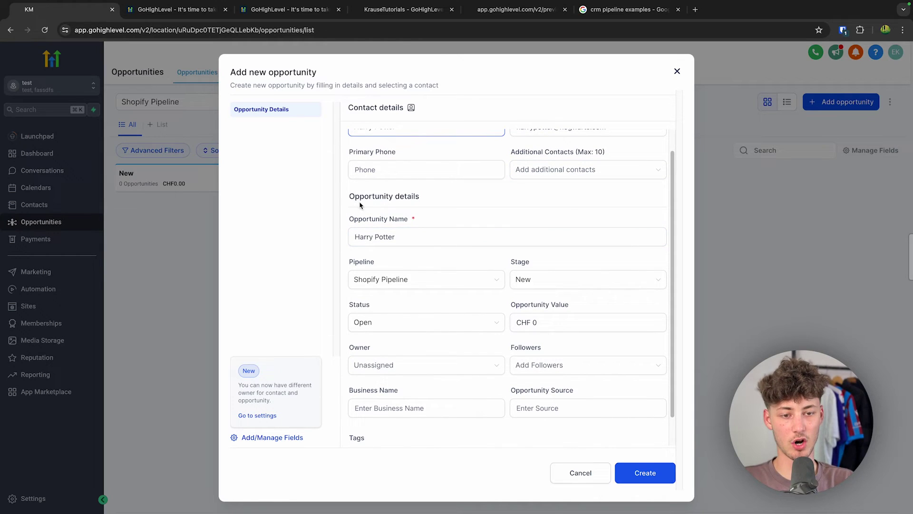
drag(355, 196, 449, 199)
click(457, 200)
scroll(459, 202, down, 1)
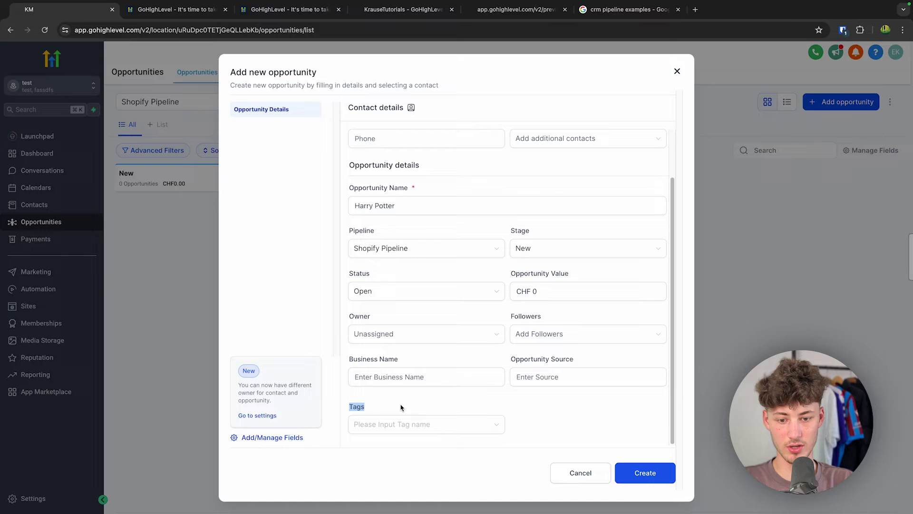
scroll(399, 394, up, 2)
scroll(400, 363, down, 2)
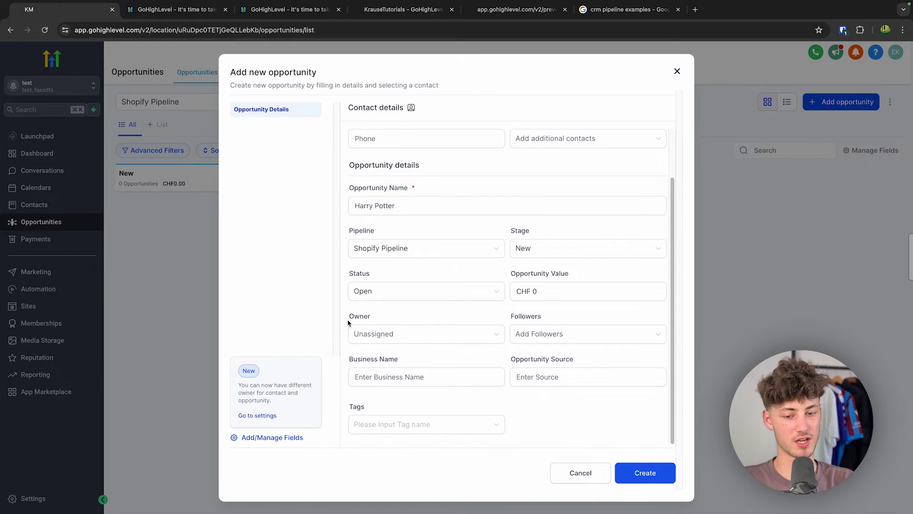
Review Owner and Followers, create the opportunity in the New stage, and close the editor.
click(412, 334)
click(529, 317)
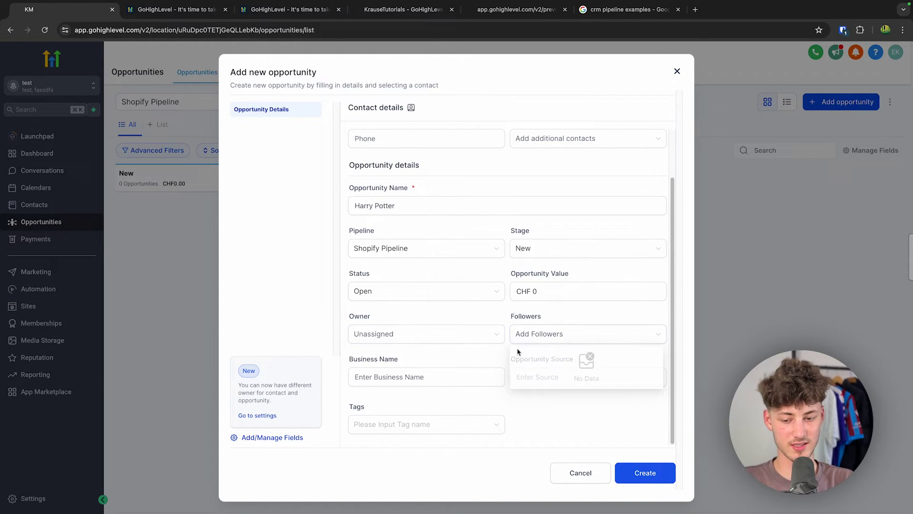
click(466, 361)
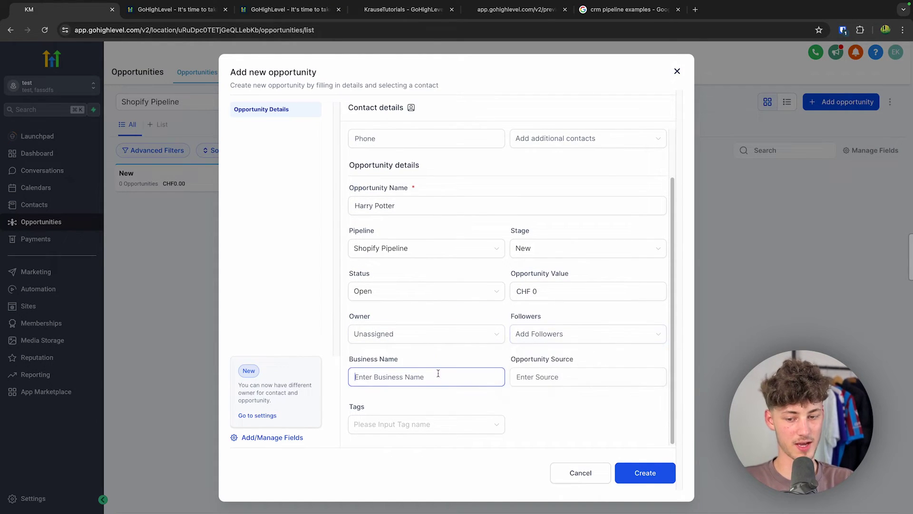
click(645, 469)
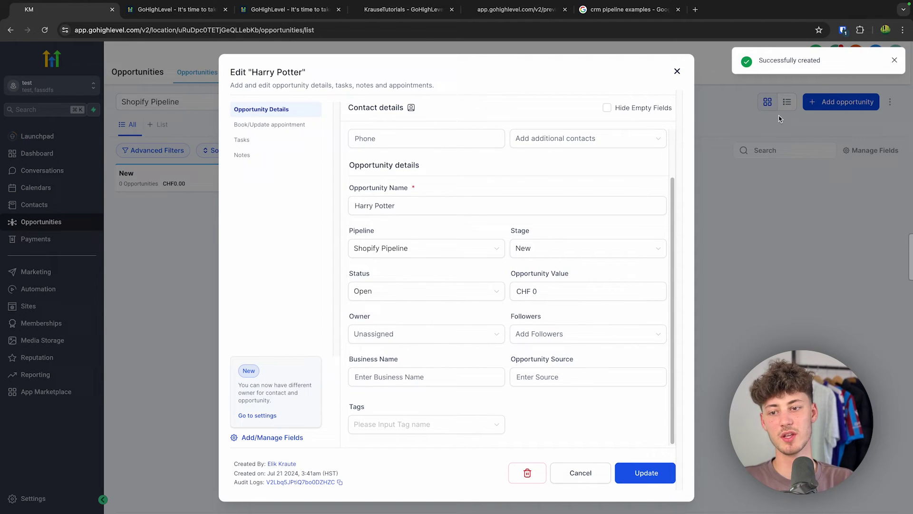
click(677, 71)
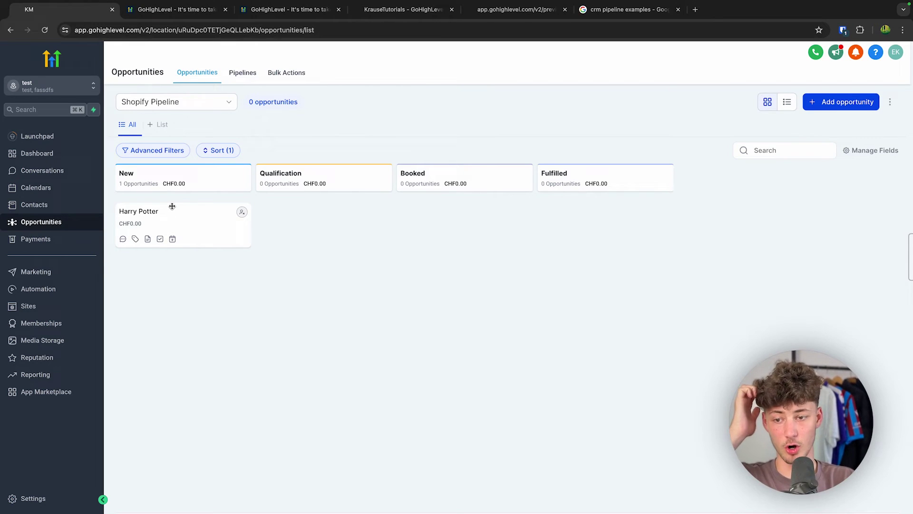
Drag the opportunity card through Qualification and Booked, return it to New, then go to Payments.
drag(172, 206, 236, 224)
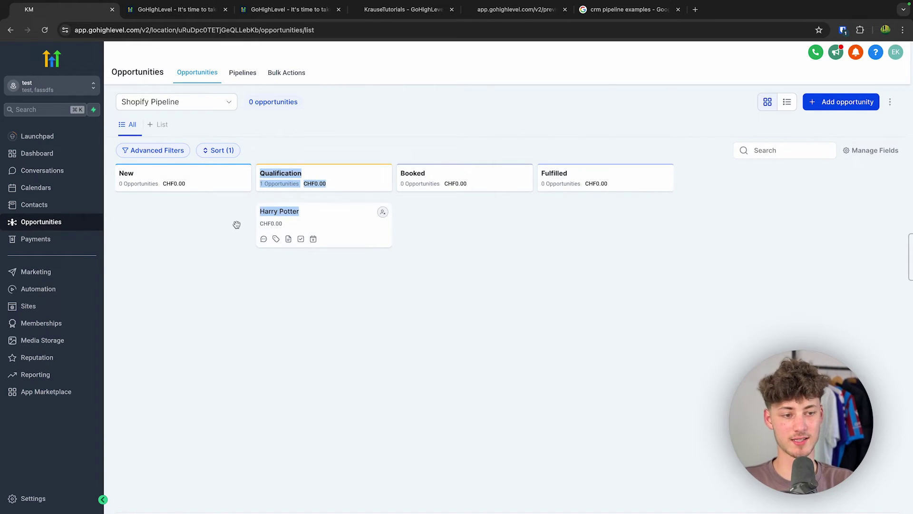
click(353, 238)
drag(314, 221, 351, 216)
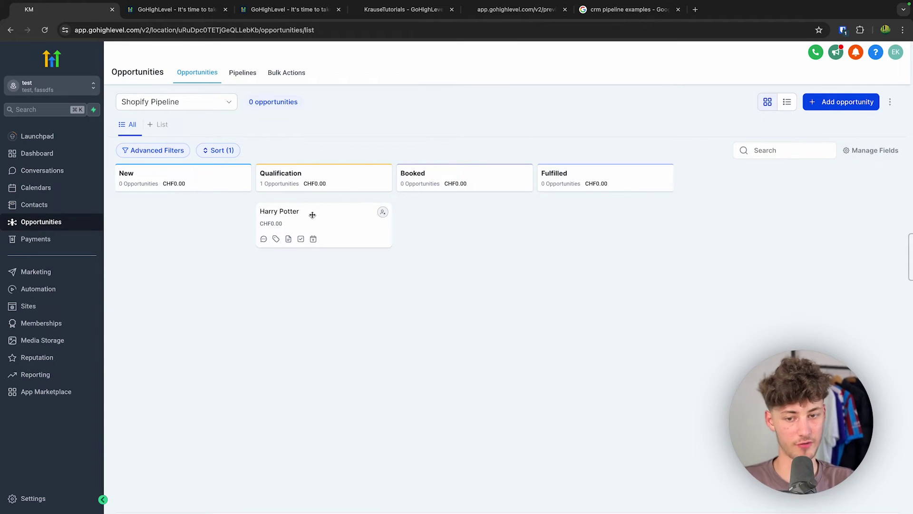
drag(312, 222, 227, 218)
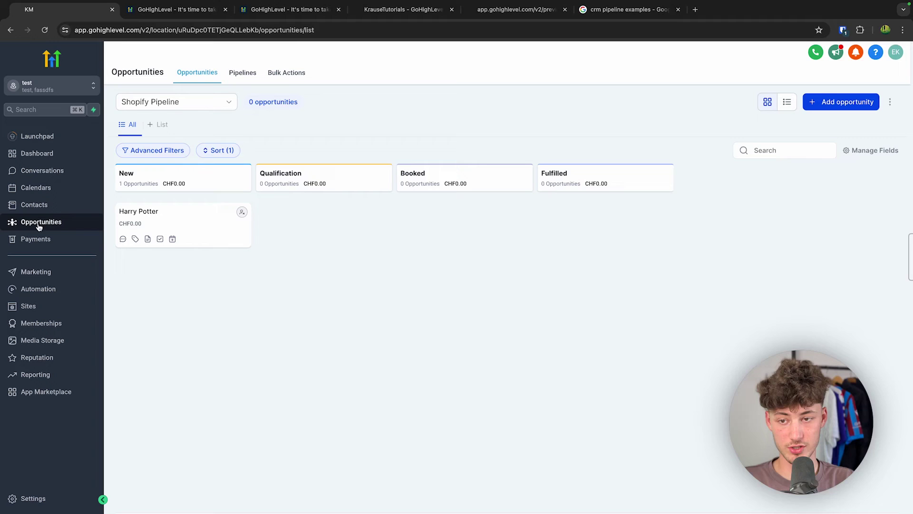
click(18, 243)
Go from the Payments Invoices page to the Subscriptions page.
mouse_move(179, 80)
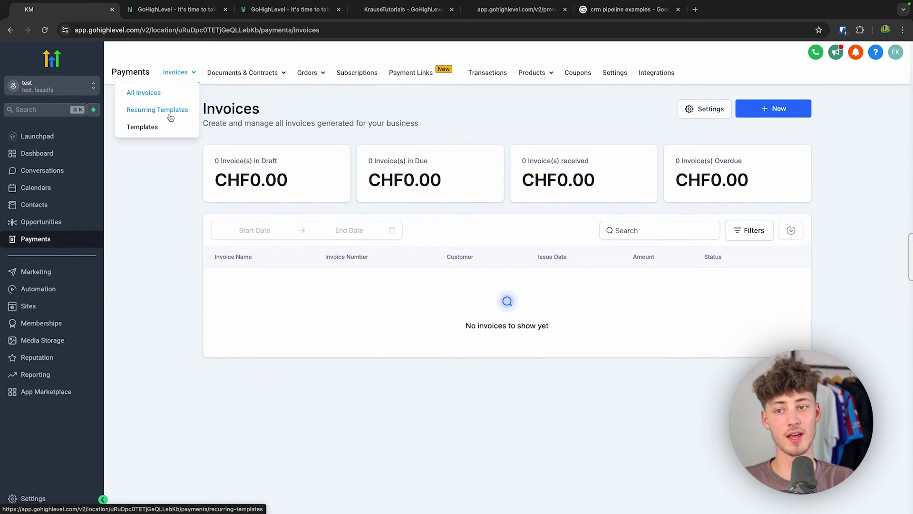
mouse_move(246, 77)
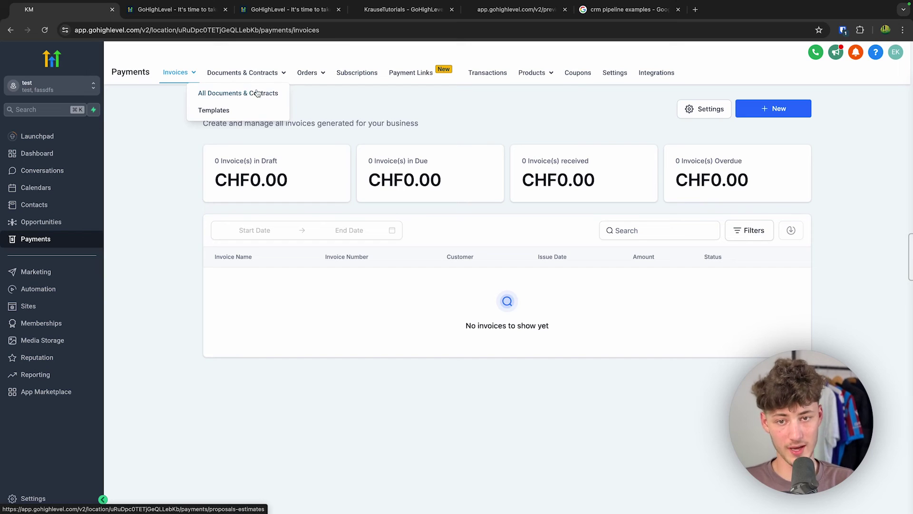
click(367, 77)
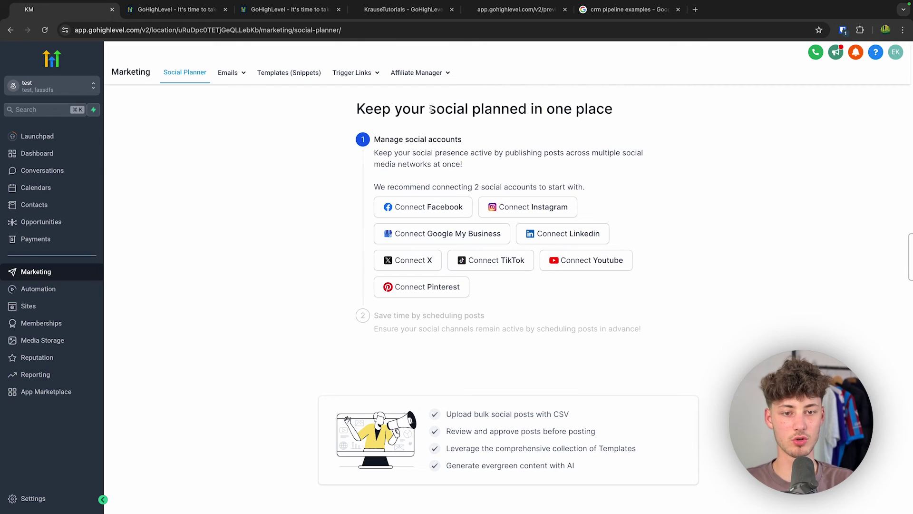
Open the Automation section's empty Workflow List from the sidebar.
drag(431, 109, 555, 110)
click(572, 115)
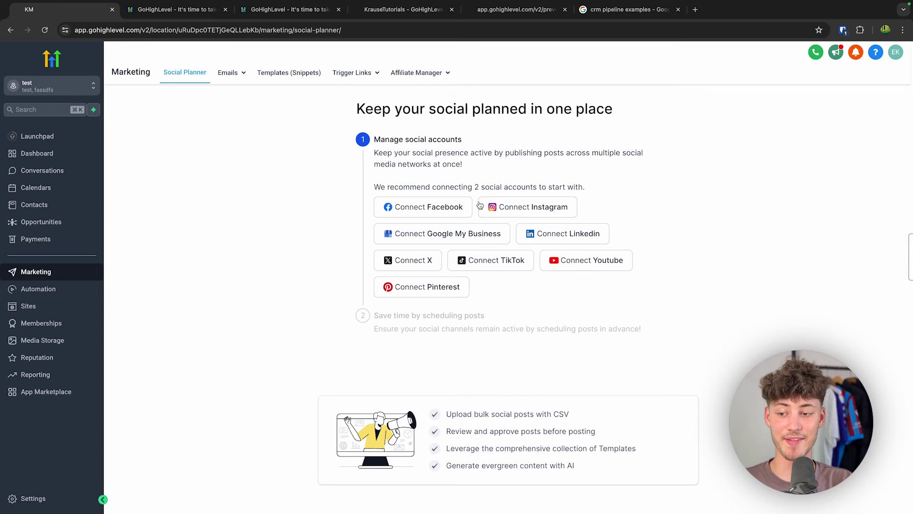
click(76, 291)
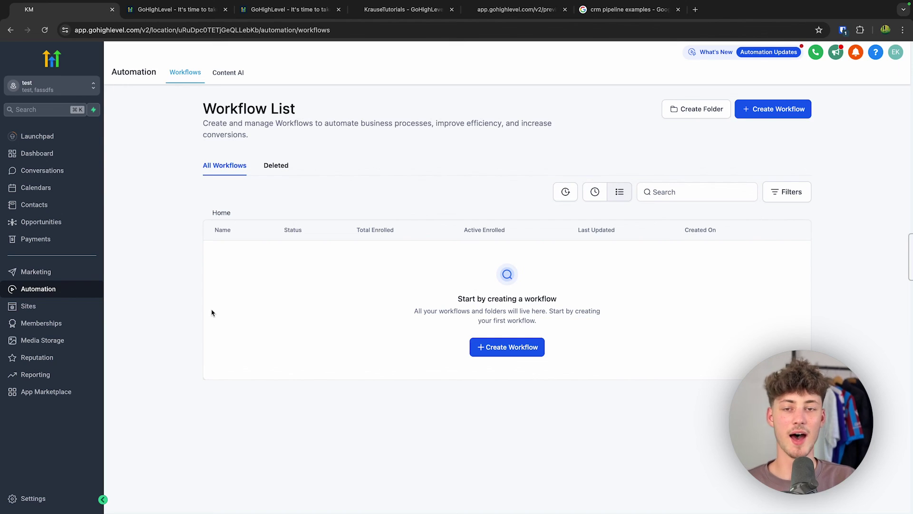
Navigate via Sites and Memberships to the Media Storage library, showing 0 Bytes used and no files.
click(34, 311)
click(37, 324)
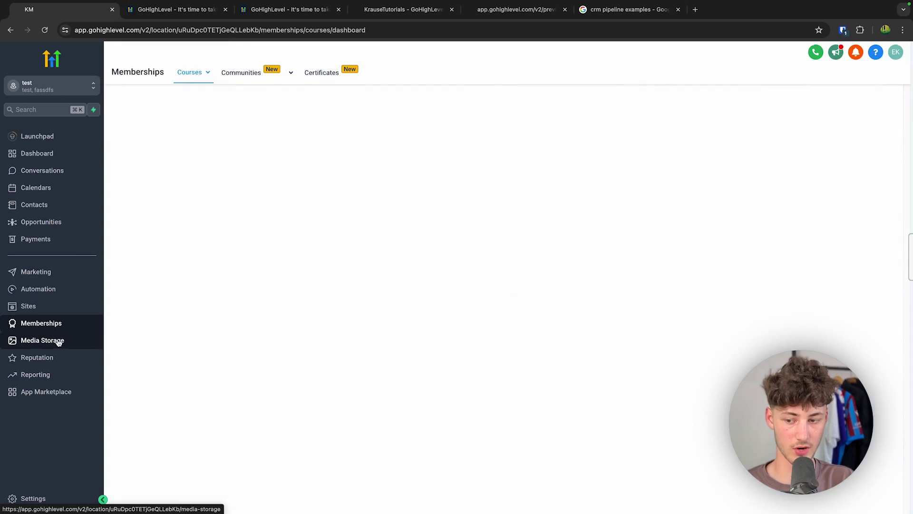
click(58, 342)
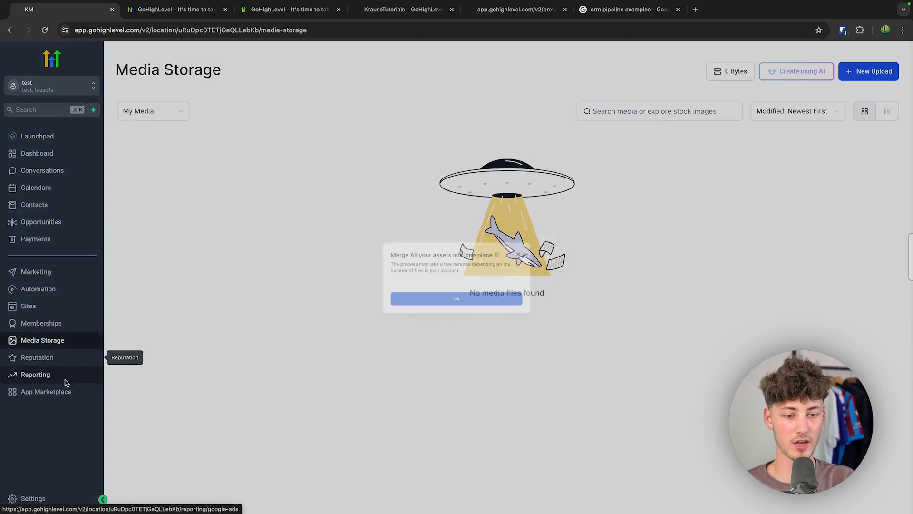